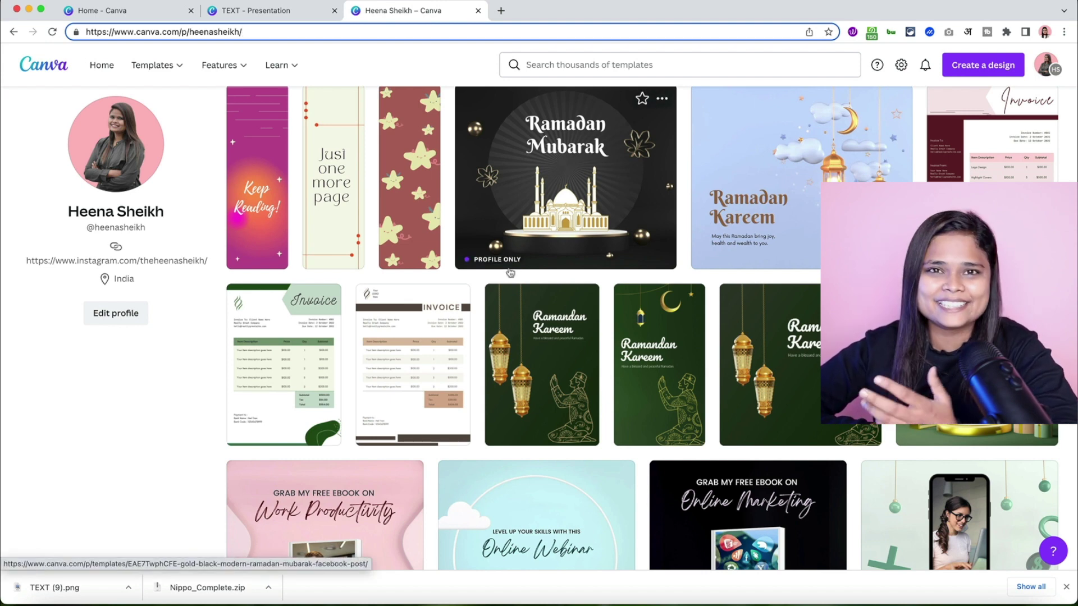
- Reload the published-templates profile page and scroll through its templates
key(Return)
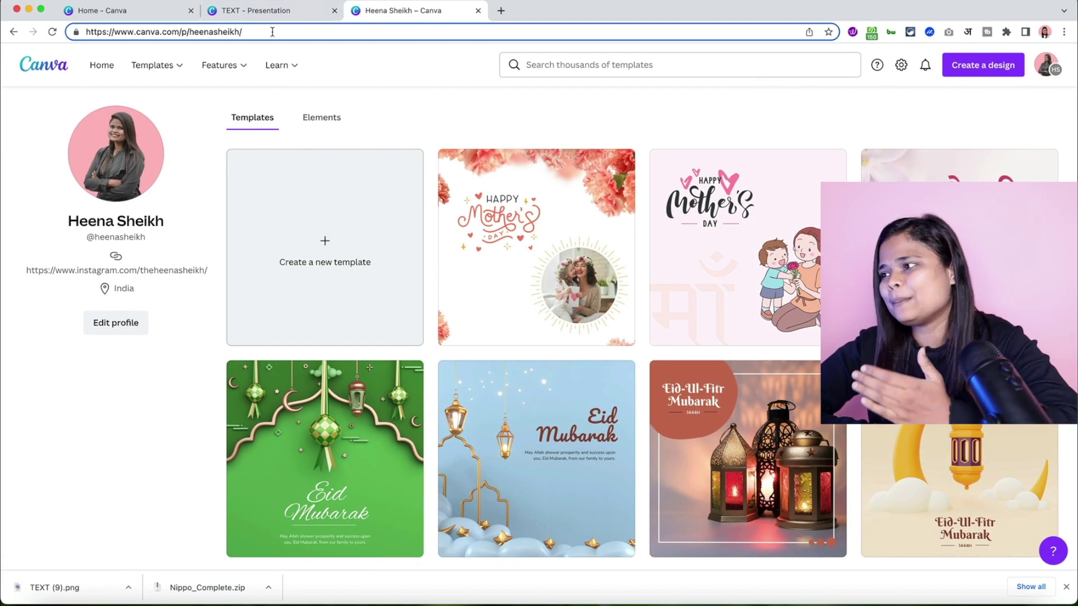
scroll(440, 262, down, 10)
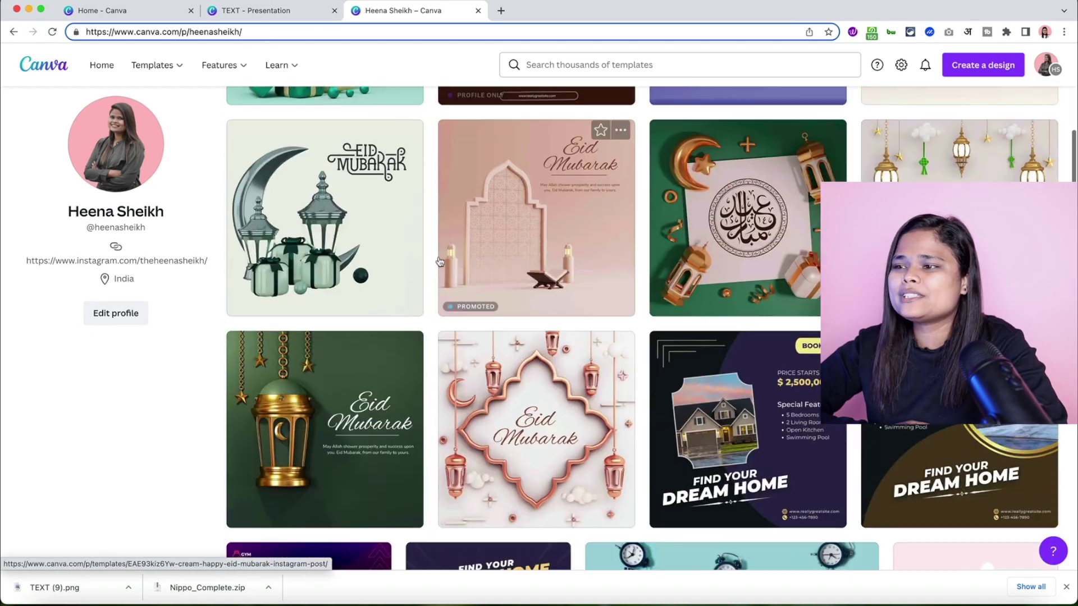
scroll(440, 262, down, 8)
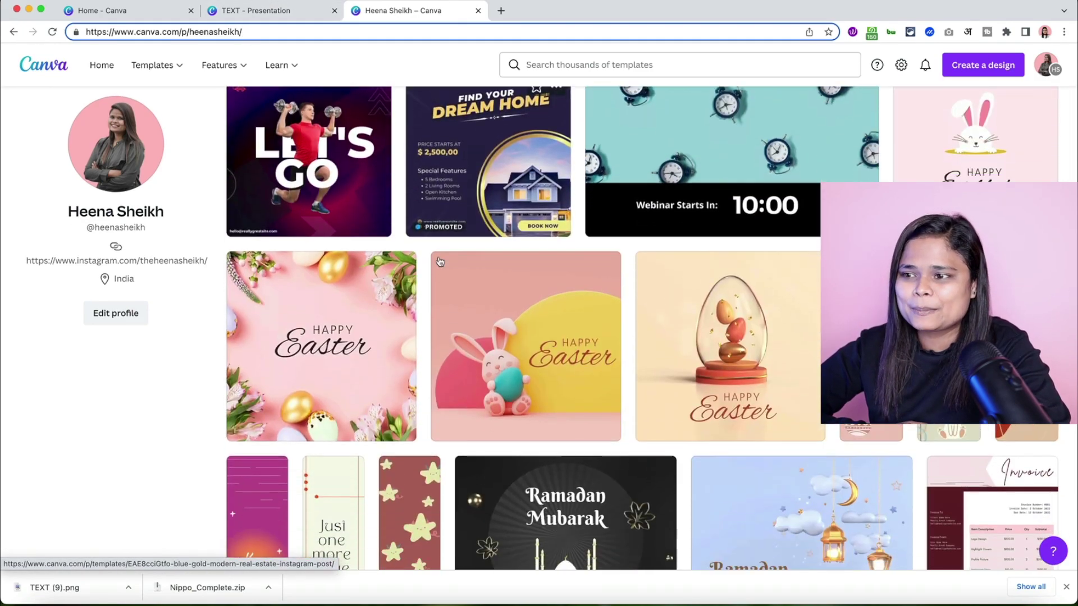
scroll(439, 262, down, 7)
scroll(668, 165, up, 3)
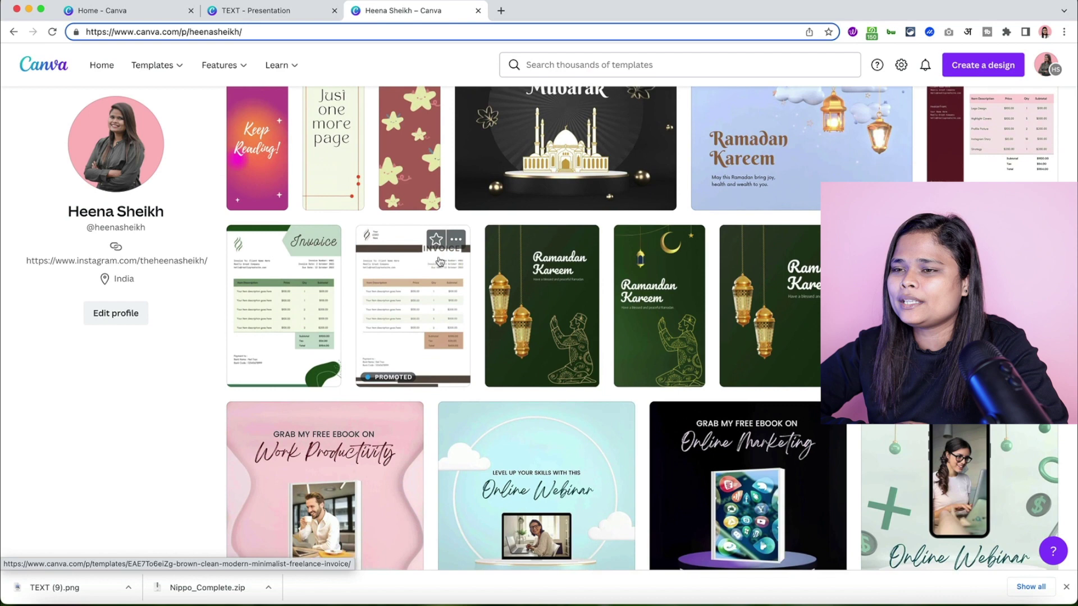
scroll(668, 165, up, 1)
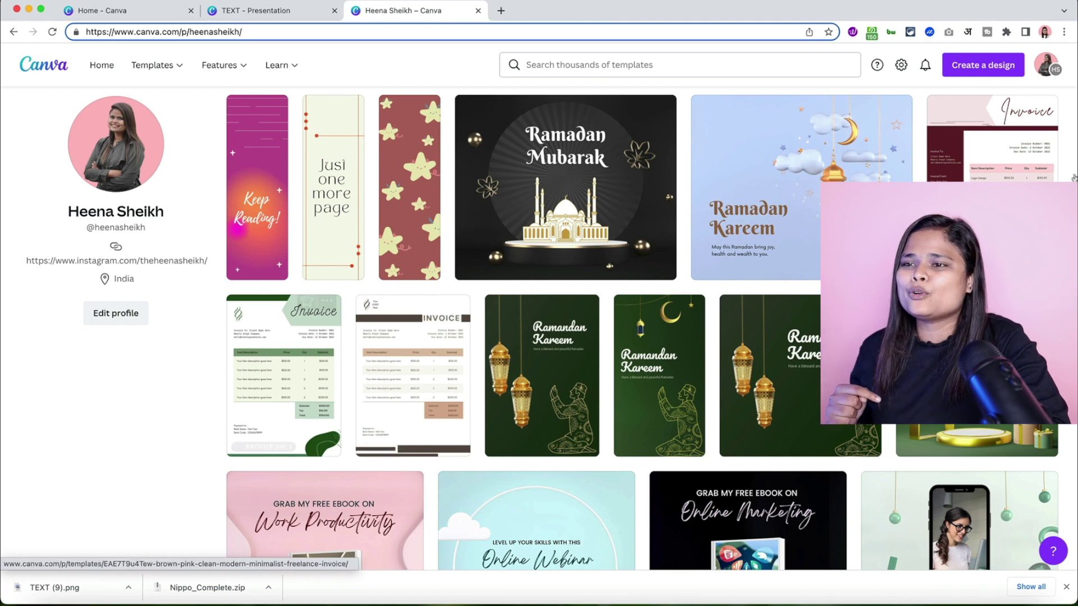
- Open the brown freelance invoice's preview and customize it as an editable A4 design
click(433, 354)
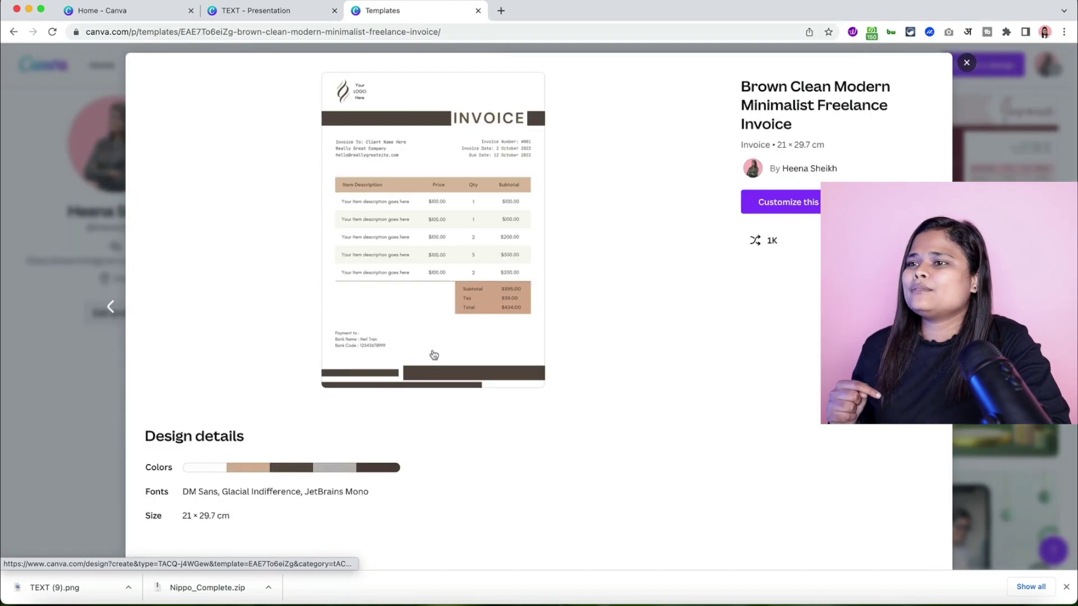
click(809, 204)
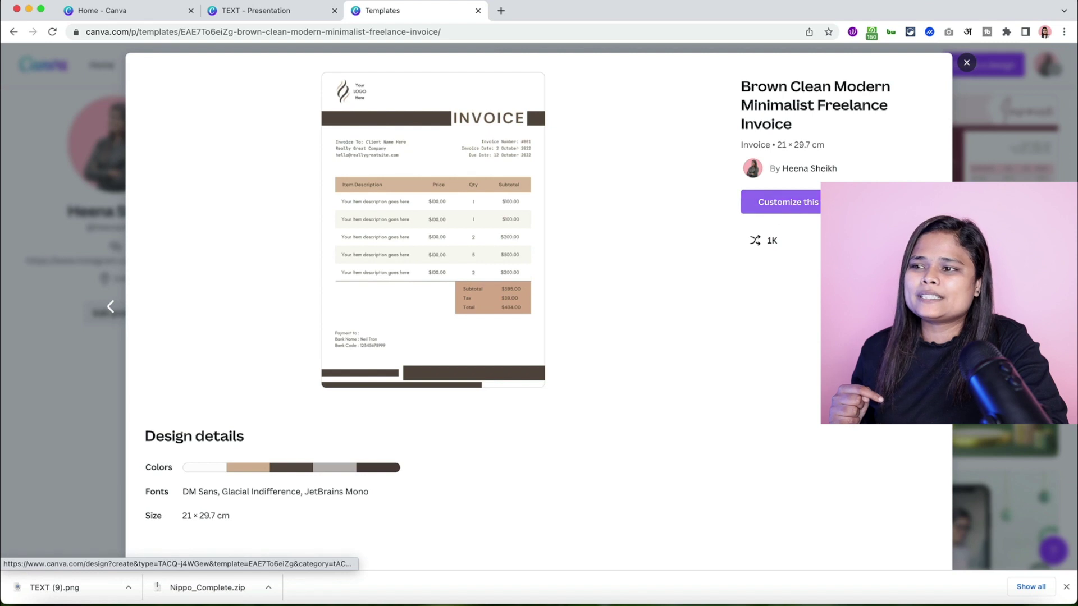
click(815, 203)
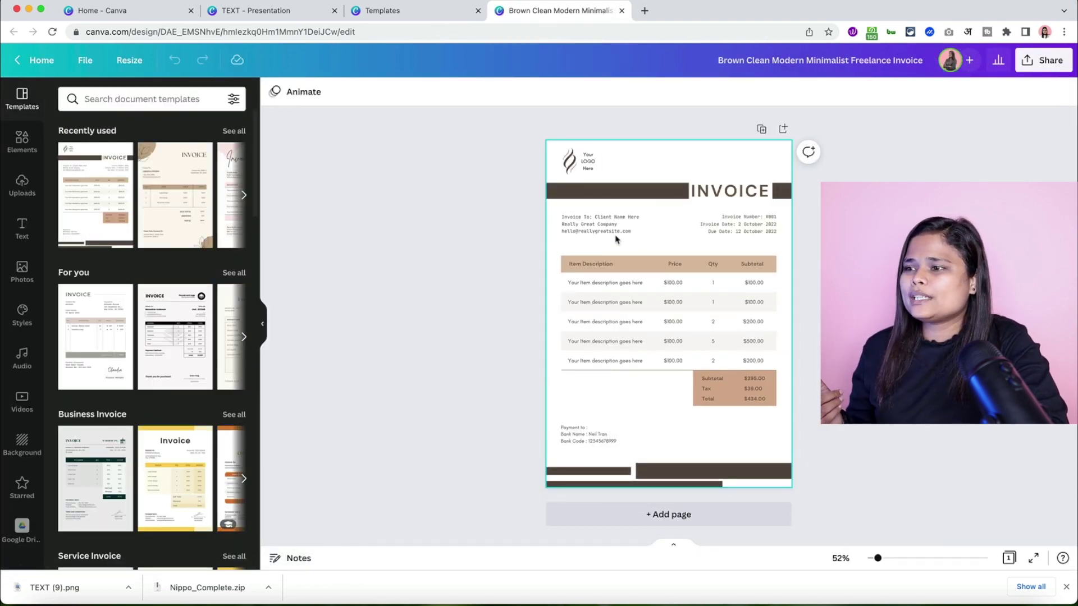
- Use File > Make a copy to duplicate the Brown Clean Modern Minimalist Freelance Invoice
click(77, 63)
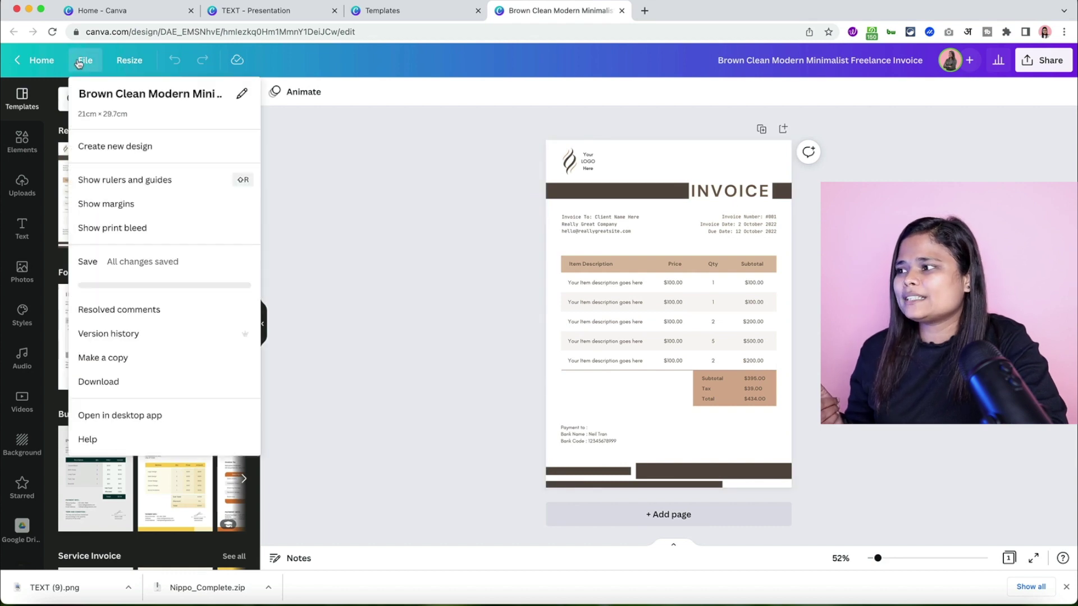
click(131, 362)
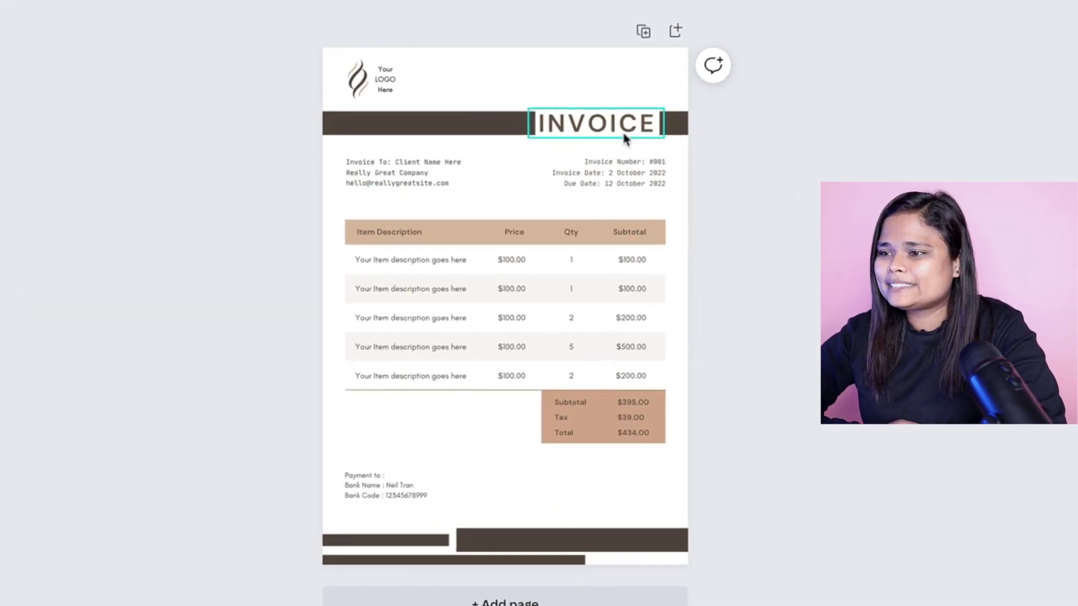
double_click(656, 135)
click(734, 210)
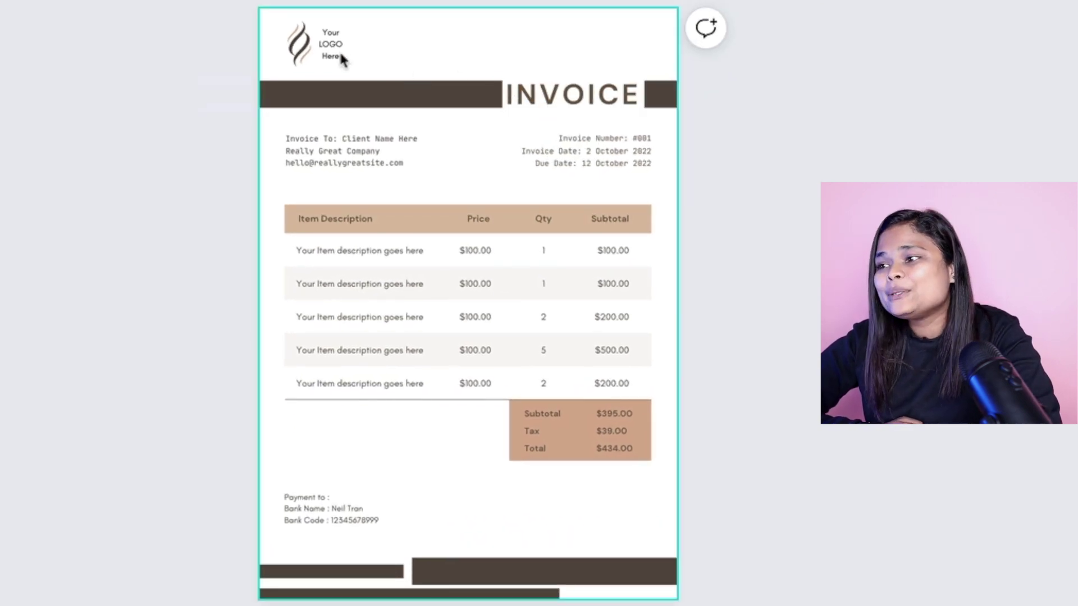
click(302, 58)
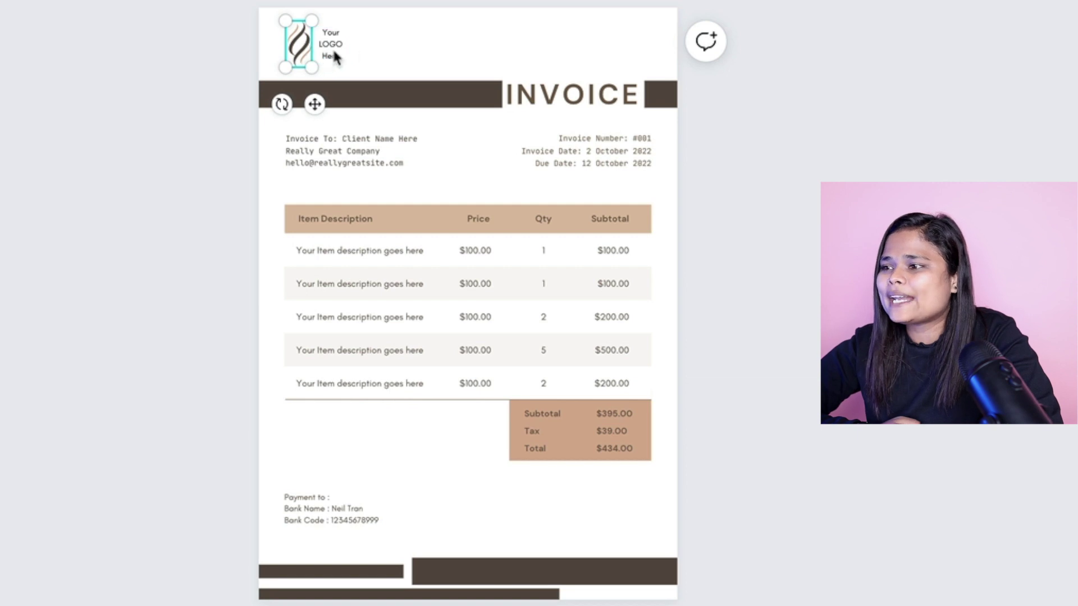
click(373, 137)
click(373, 137)
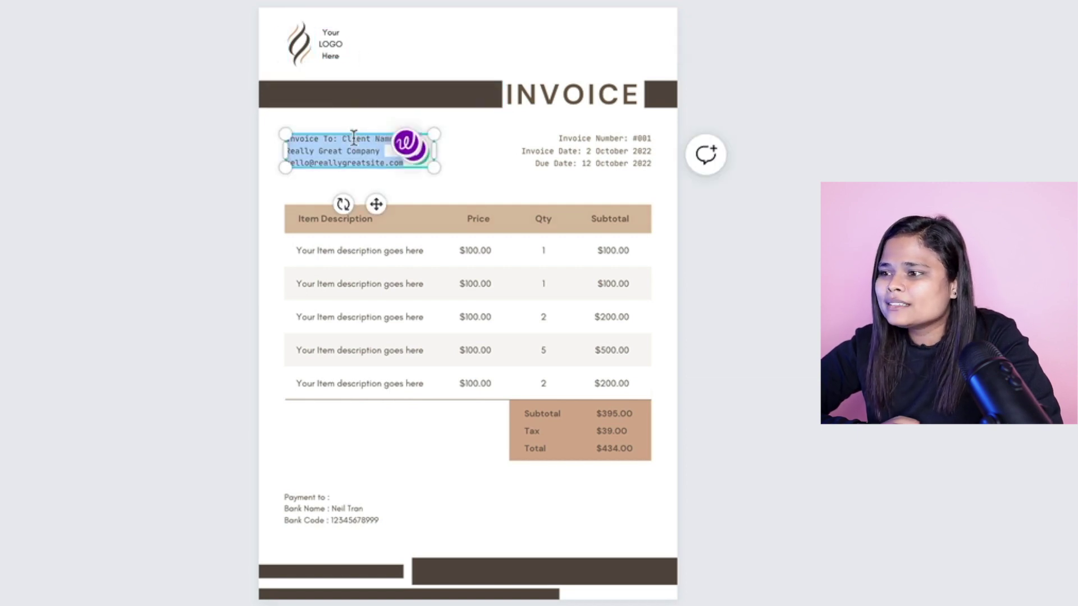
click(341, 137)
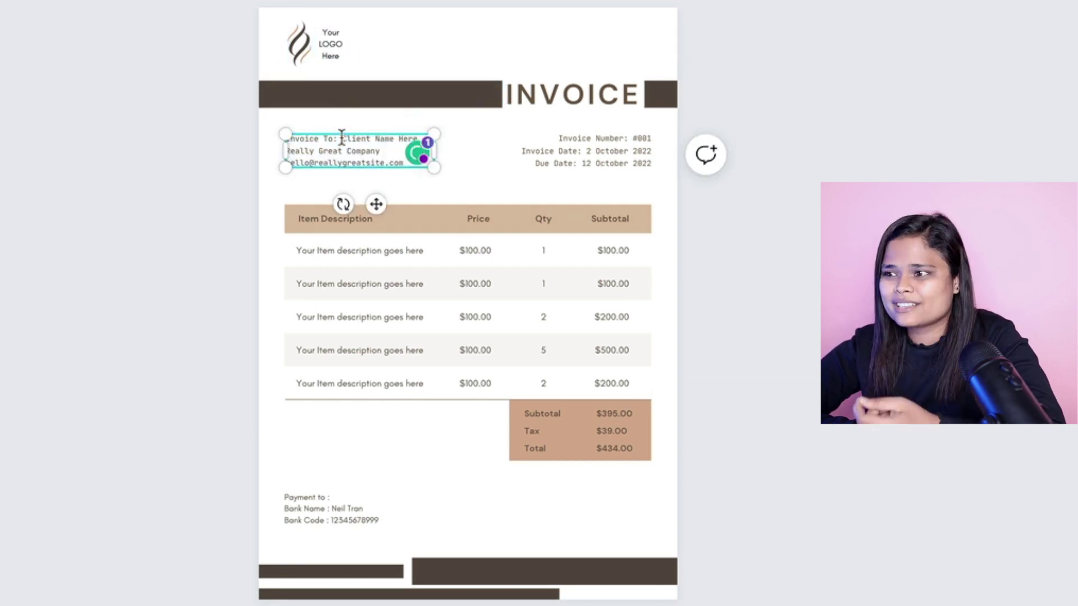
click(512, 182)
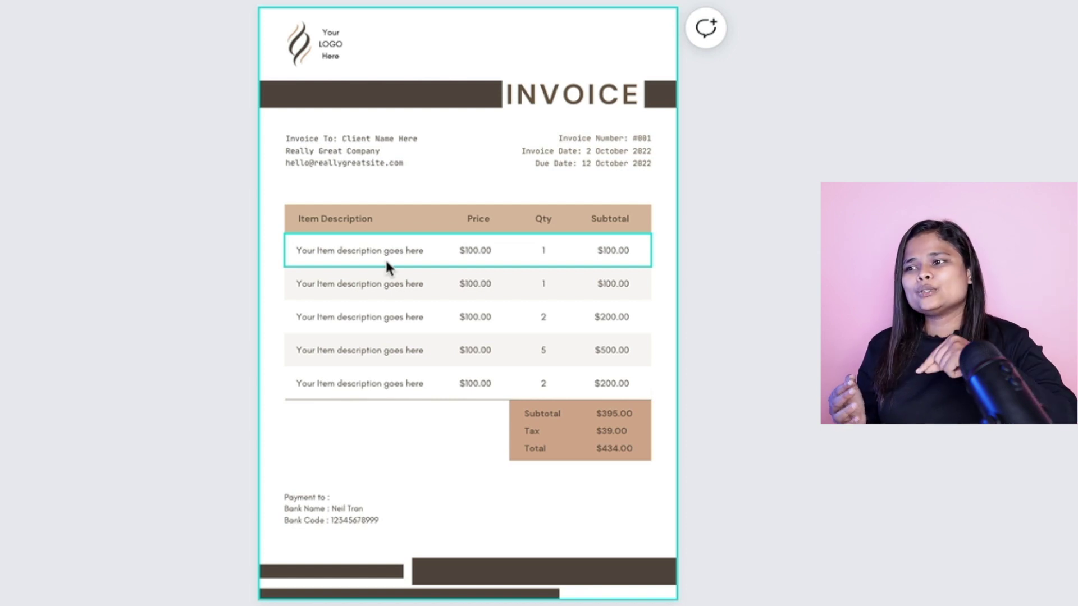
click(372, 251)
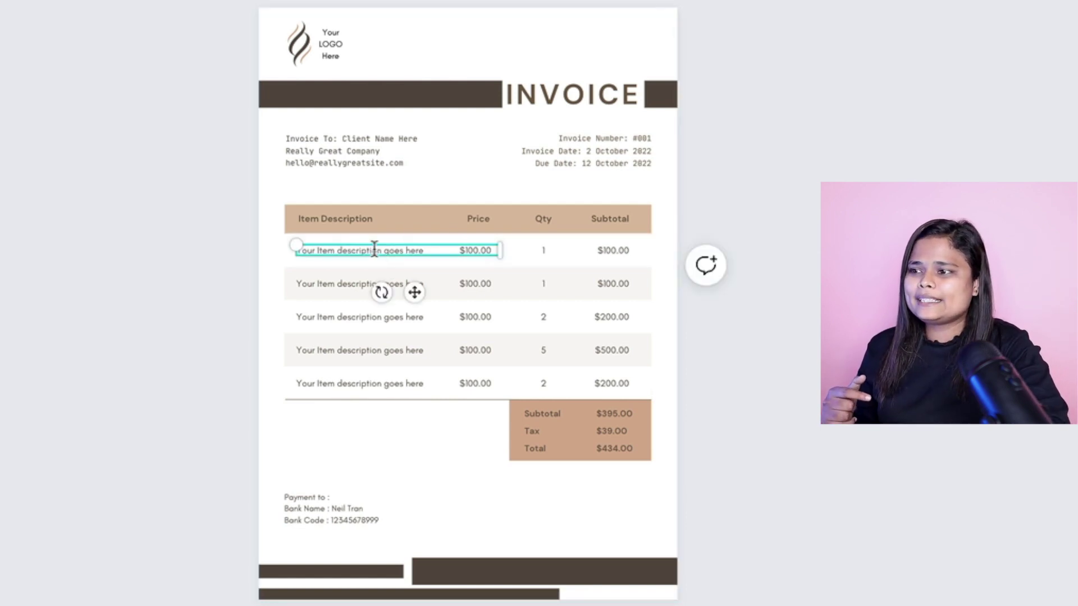
click(235, 273)
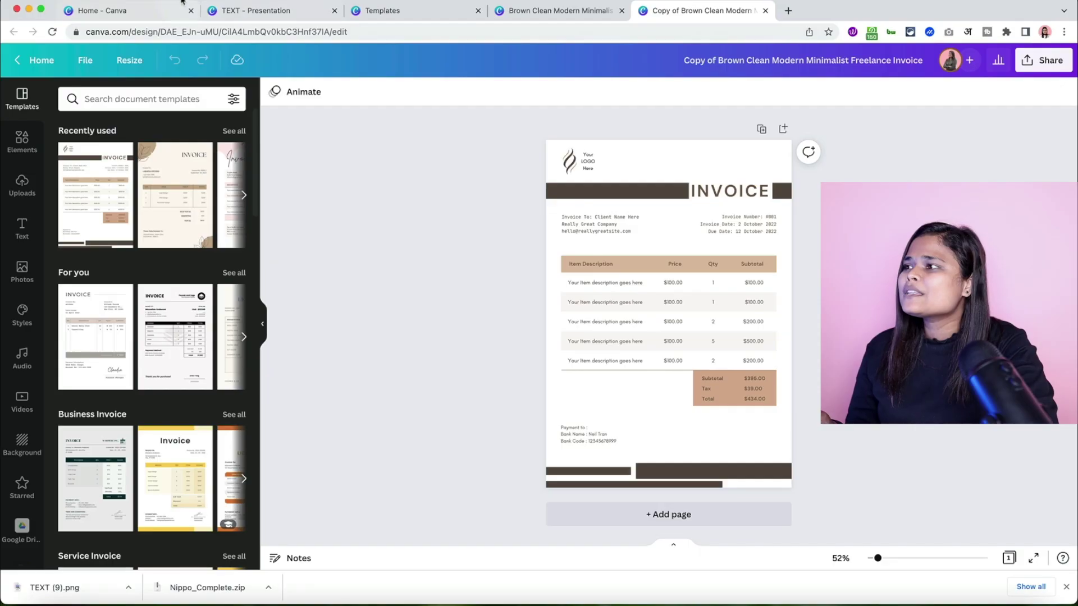
click(170, 9)
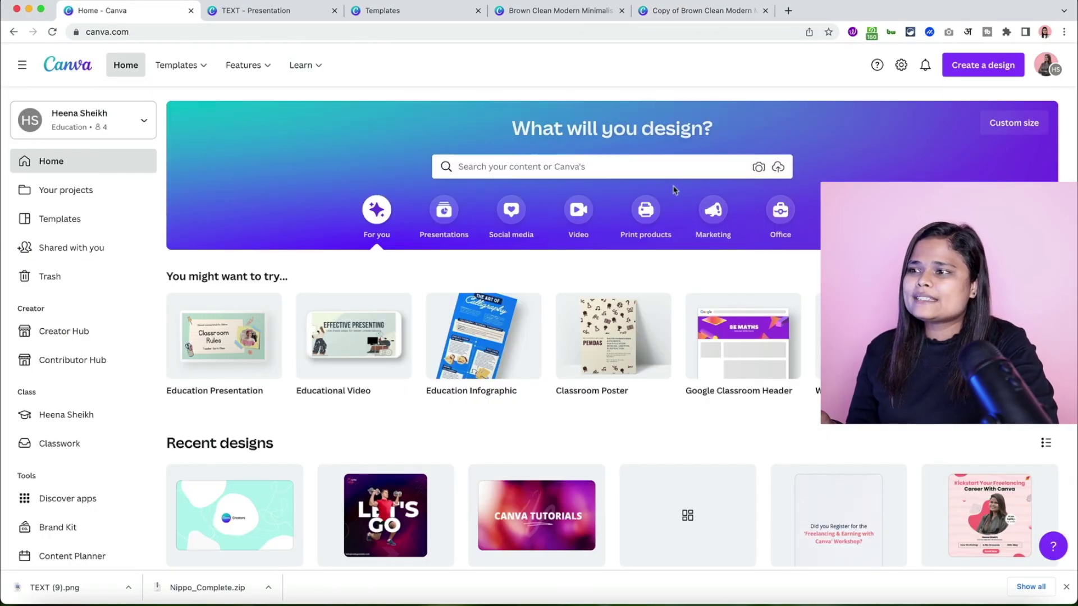
- Search templates for 'invoice' and scroll through the 2,388 results
click(602, 173)
text(in)
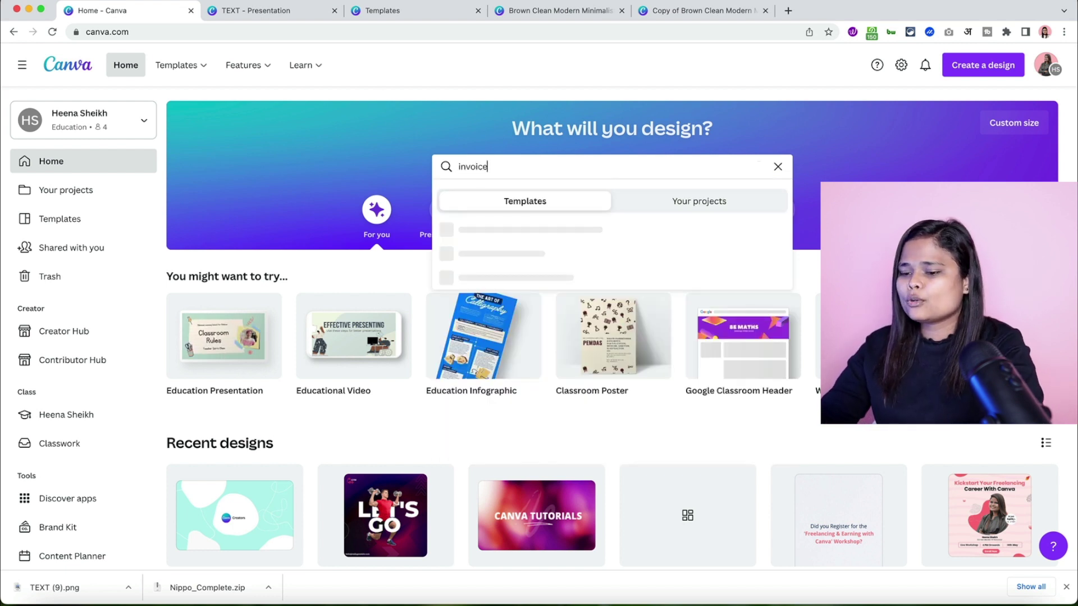
text(voice)
key(Return)
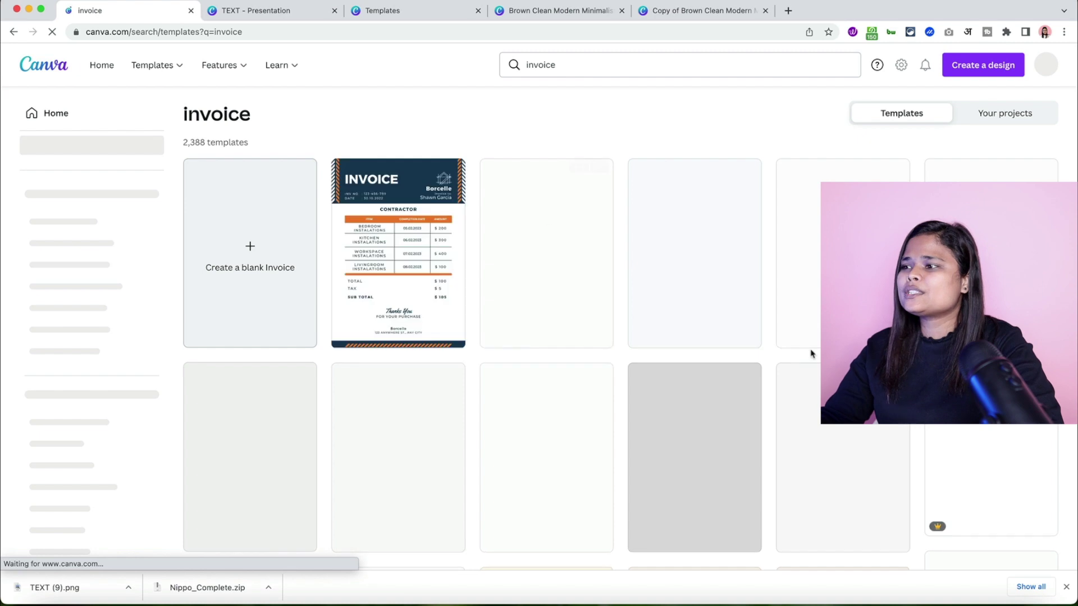
scroll(635, 327, down, 6)
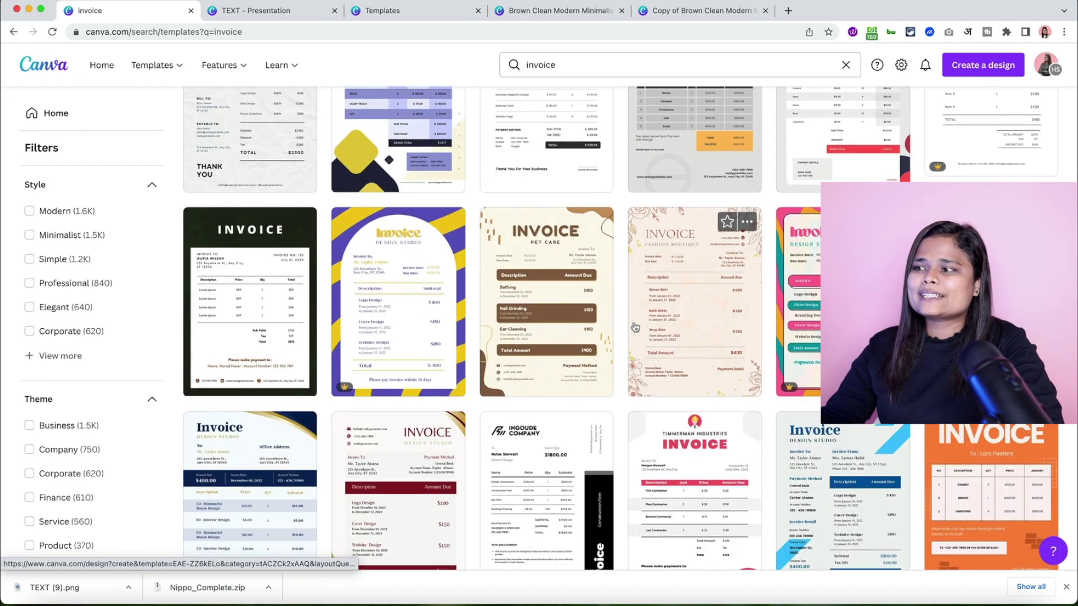
scroll(635, 327, down, 5)
scroll(635, 328, up, 1)
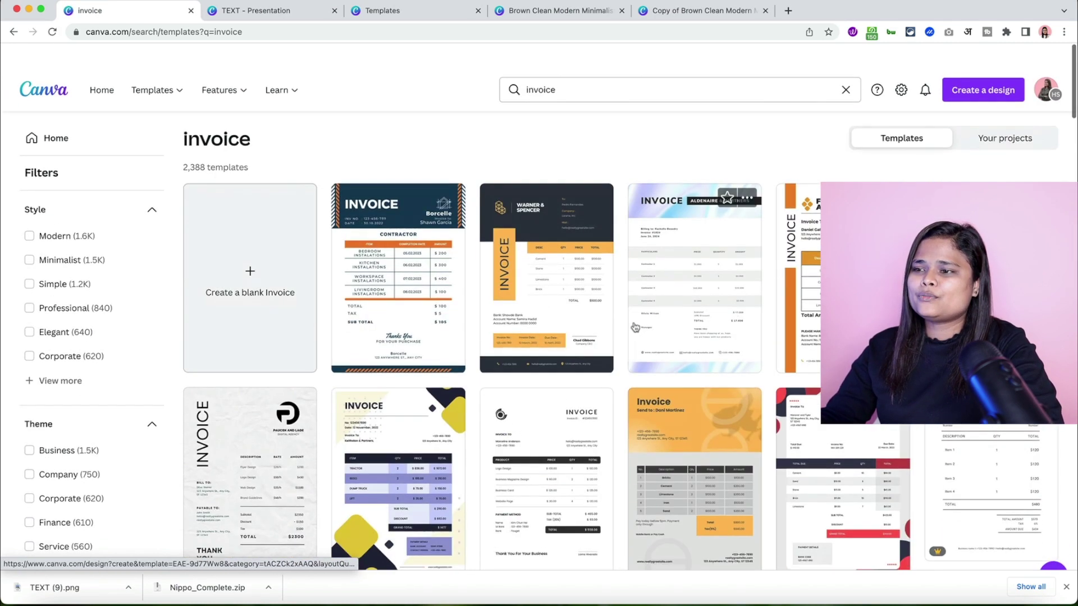
scroll(634, 327, down, 10)
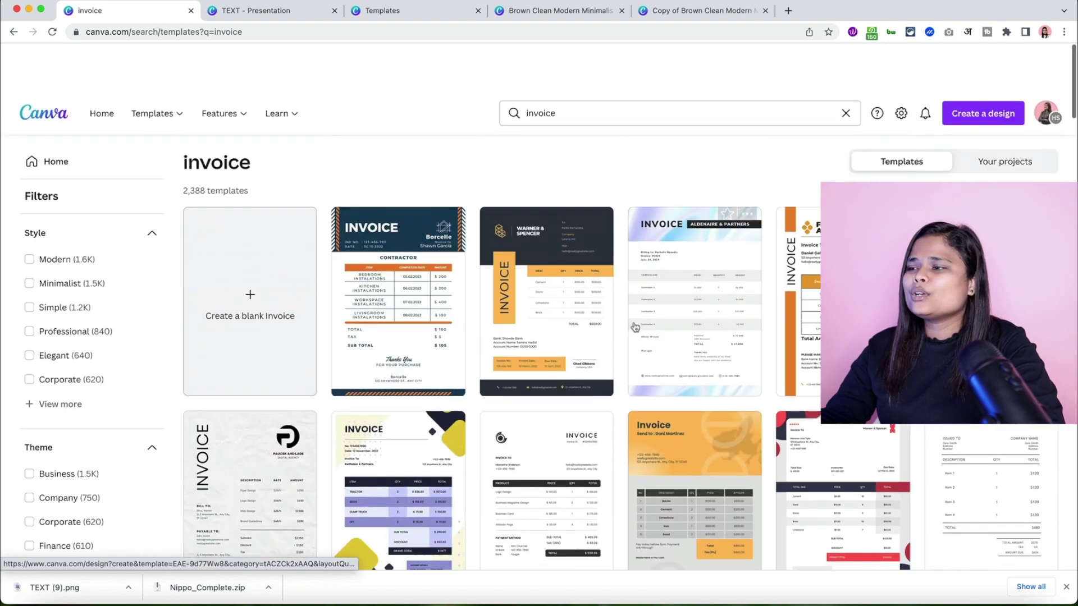
click(526, 65)
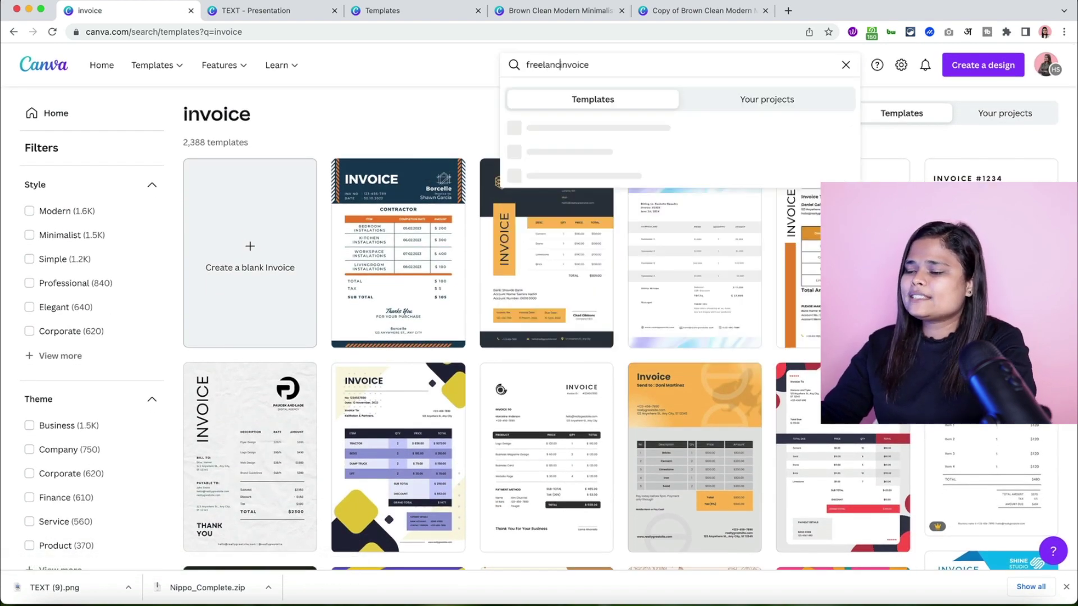
- Search 'freelance invoice', browse its 84 results, then go back to the brown invoice editor
key(Return)
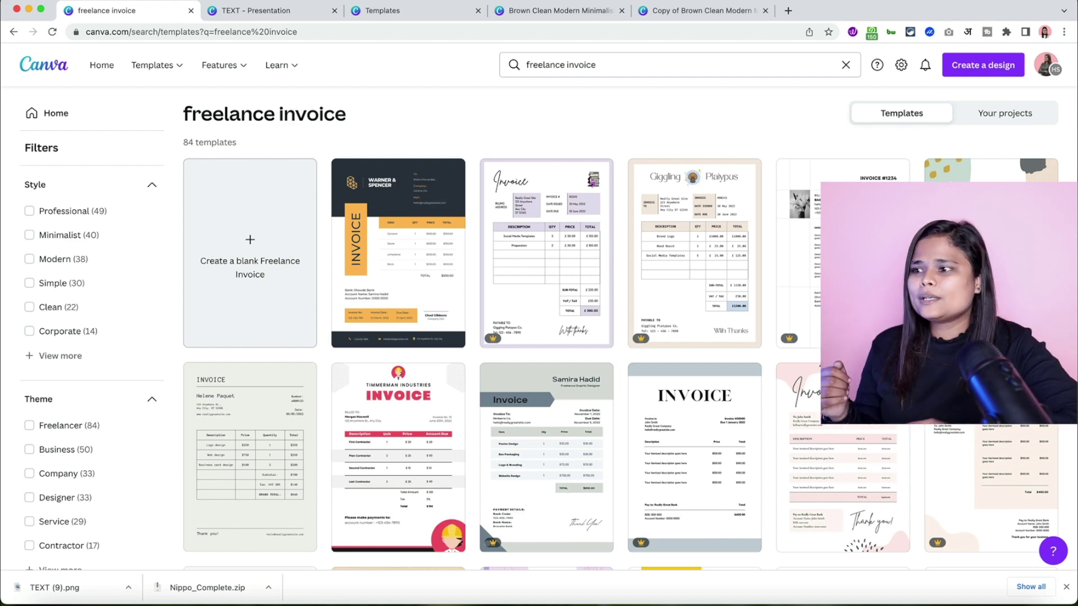
scroll(571, 256, down, 7)
scroll(571, 255, up, 2)
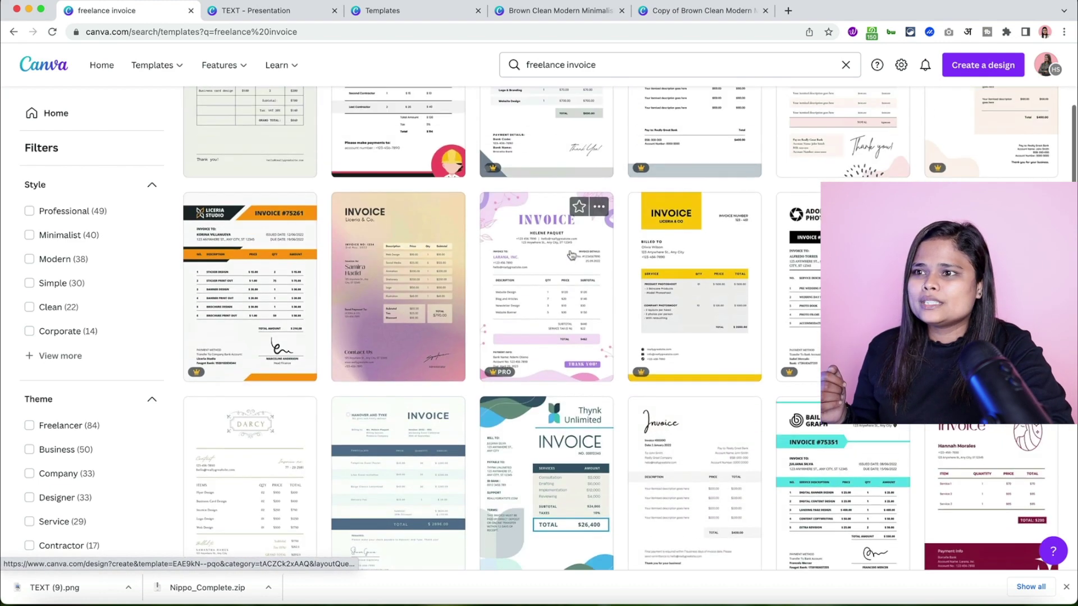
scroll(572, 255, up, 3)
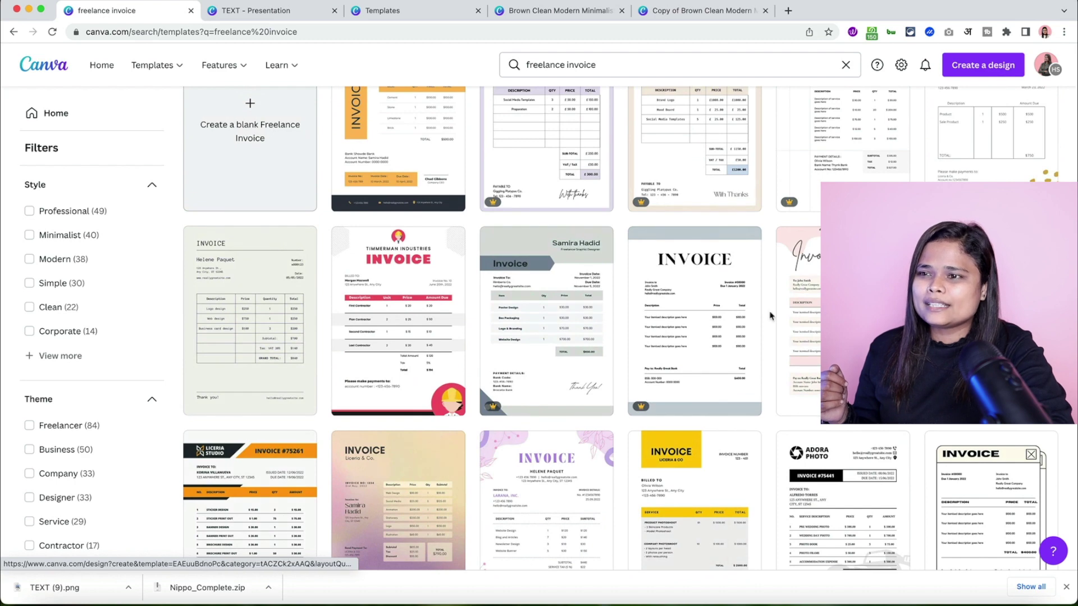
scroll(580, 263, up, 3)
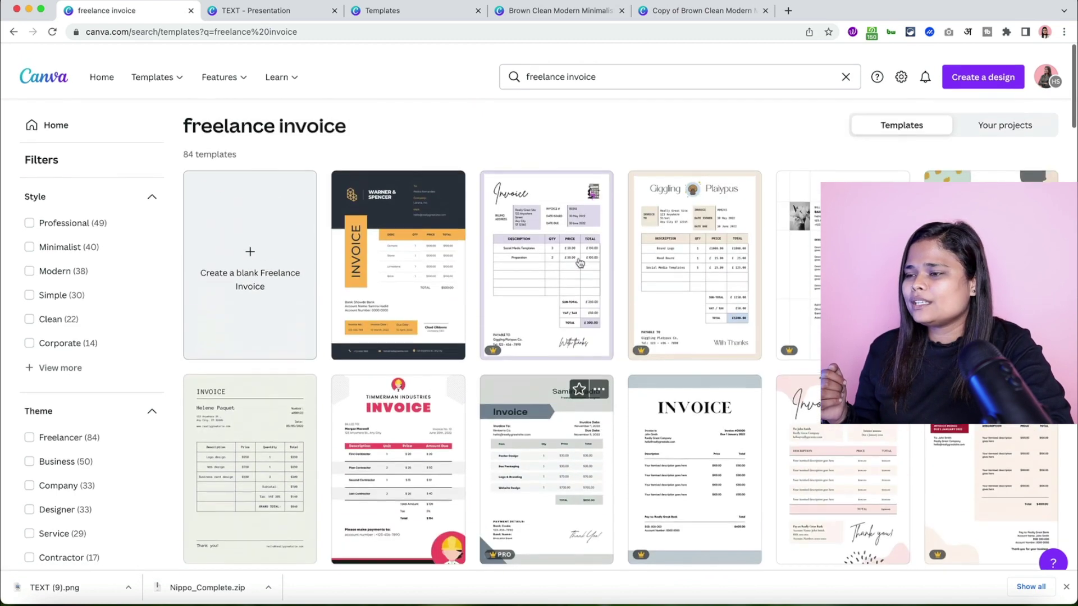
scroll(579, 262, down, 1)
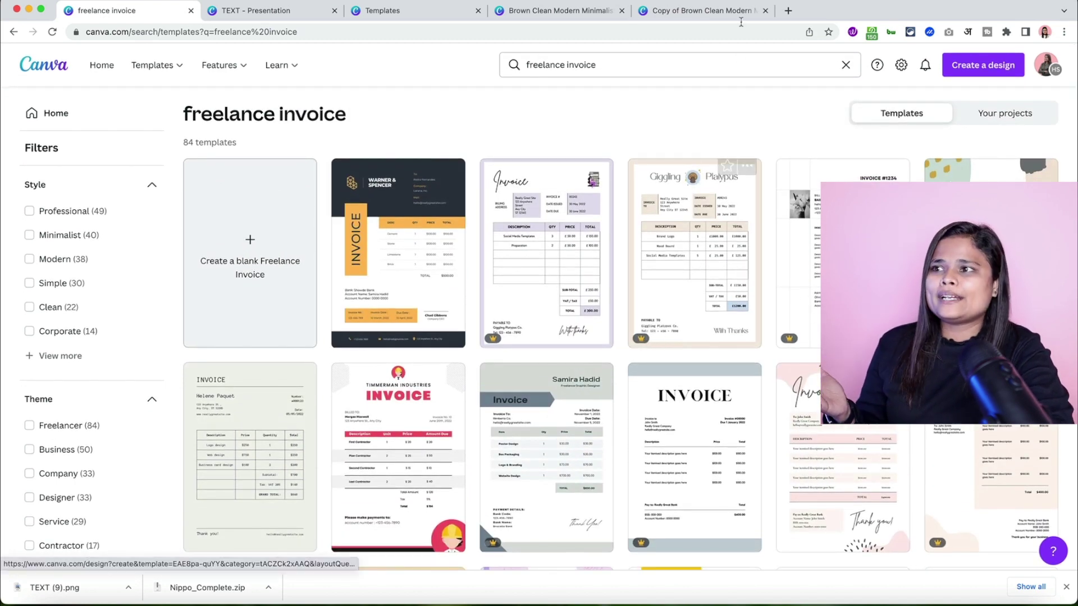
click(556, 13)
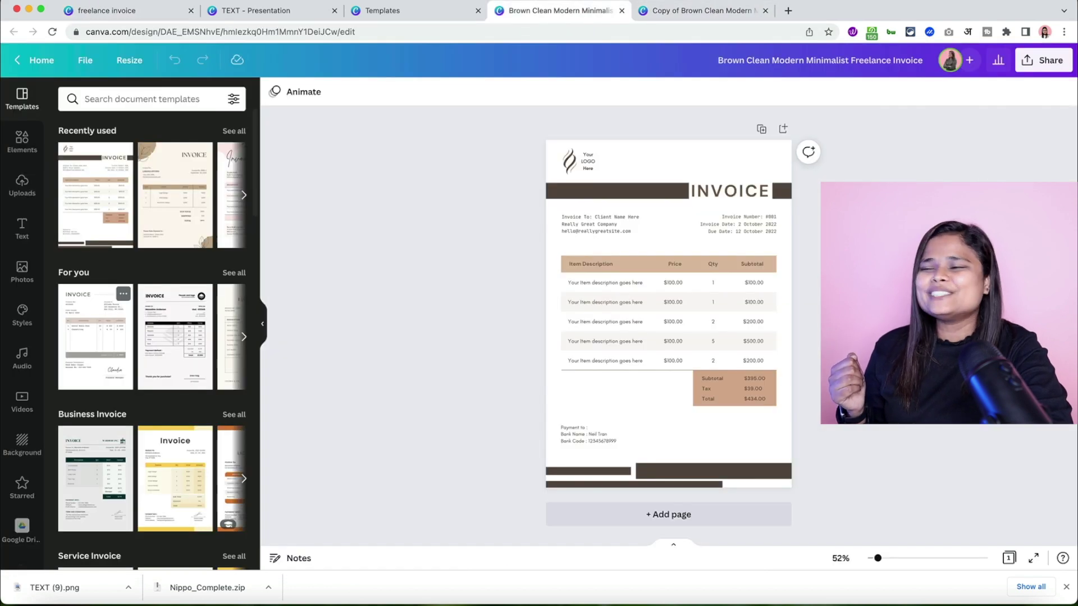